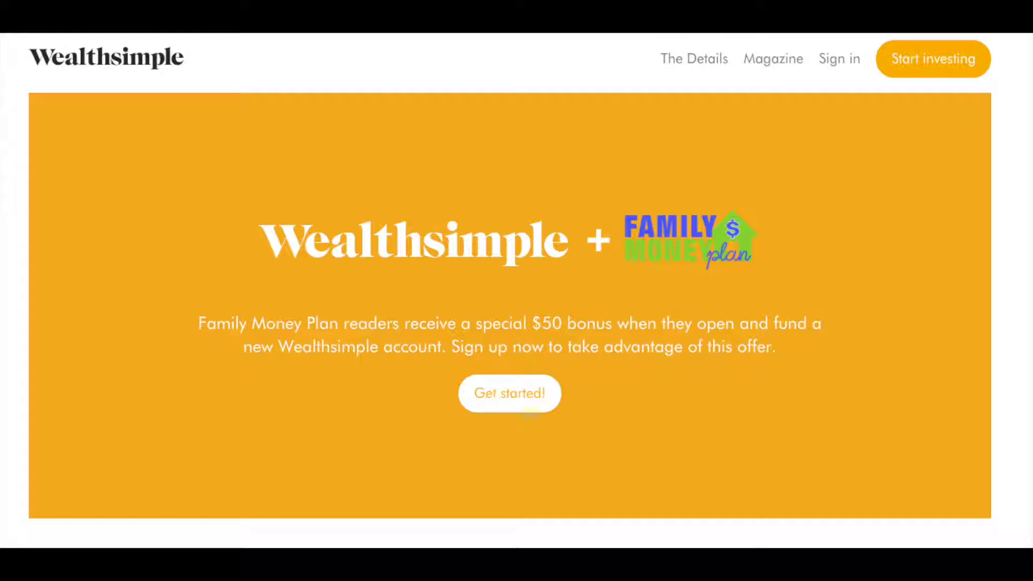
Start the financial plan from the Family Money Plan offer and set Canada as the country of residence.
click(527, 408)
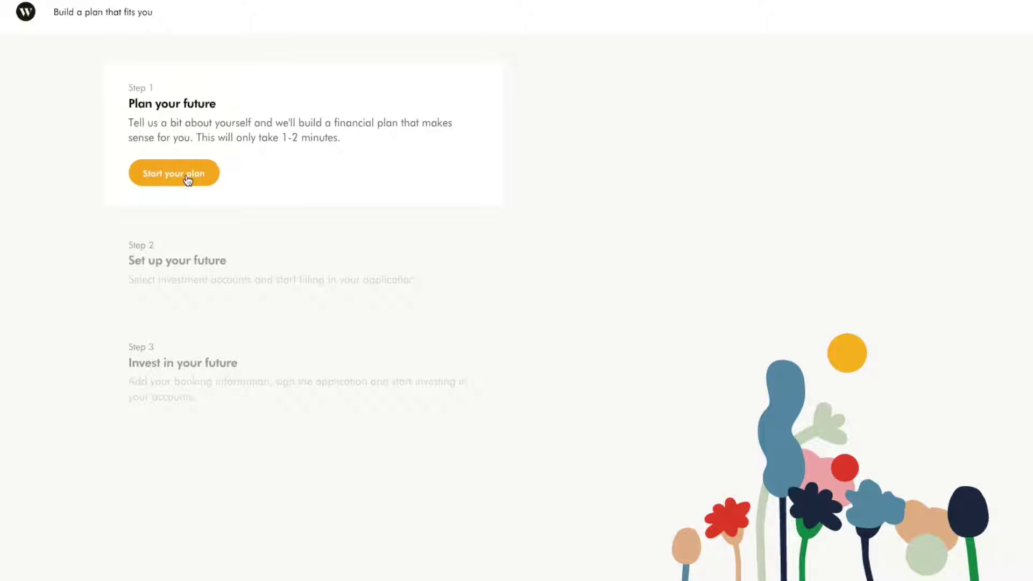
click(187, 180)
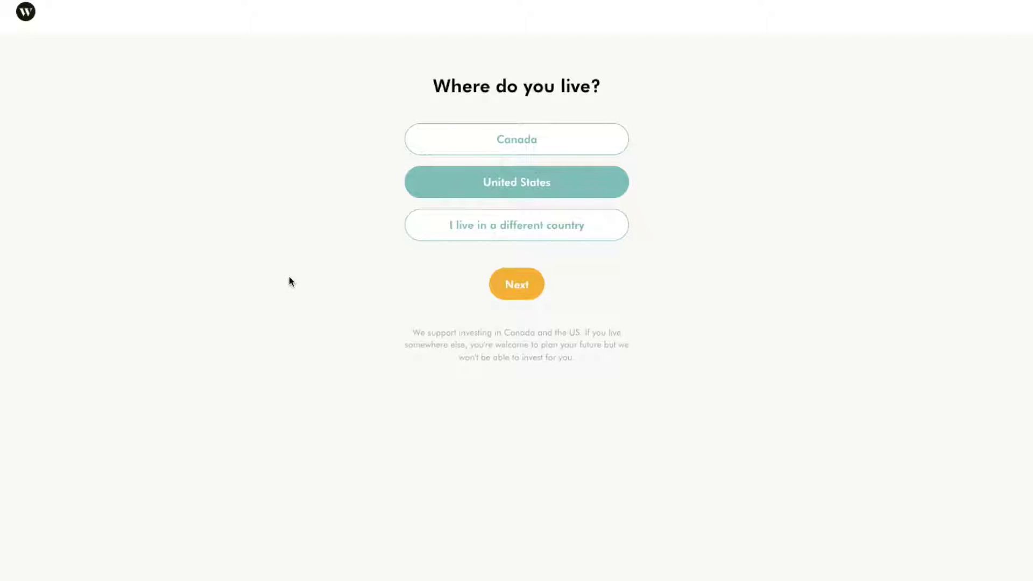
click(433, 141)
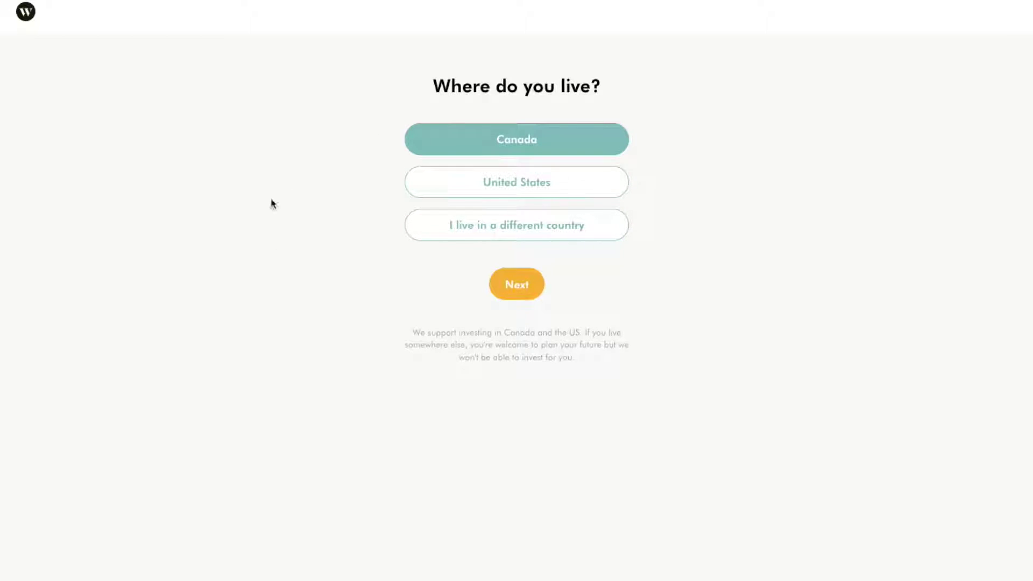
click(524, 291)
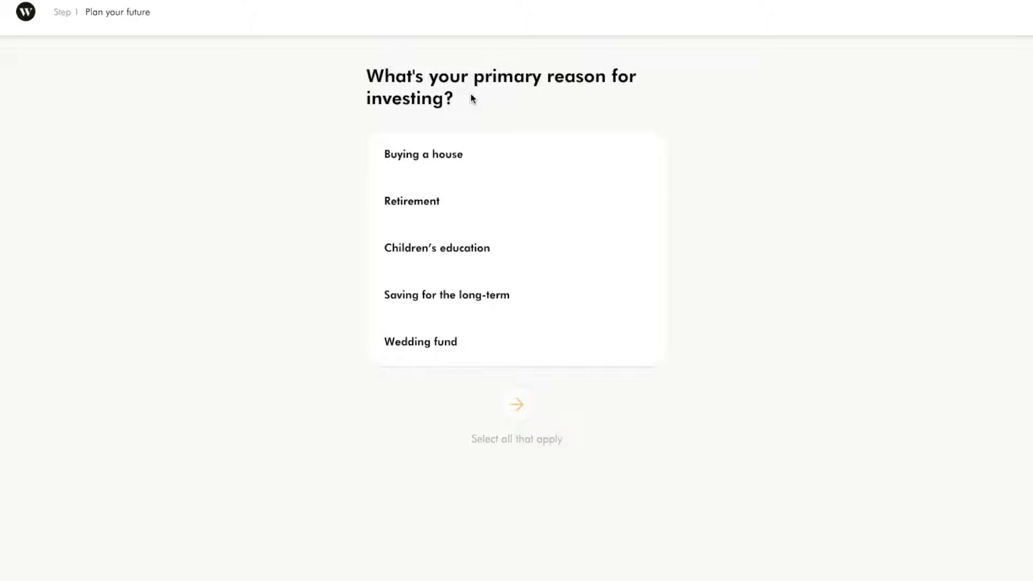
Answer the investing-reason question with Retirement as the only selected reason and submit it.
click(487, 153)
click(490, 200)
click(507, 243)
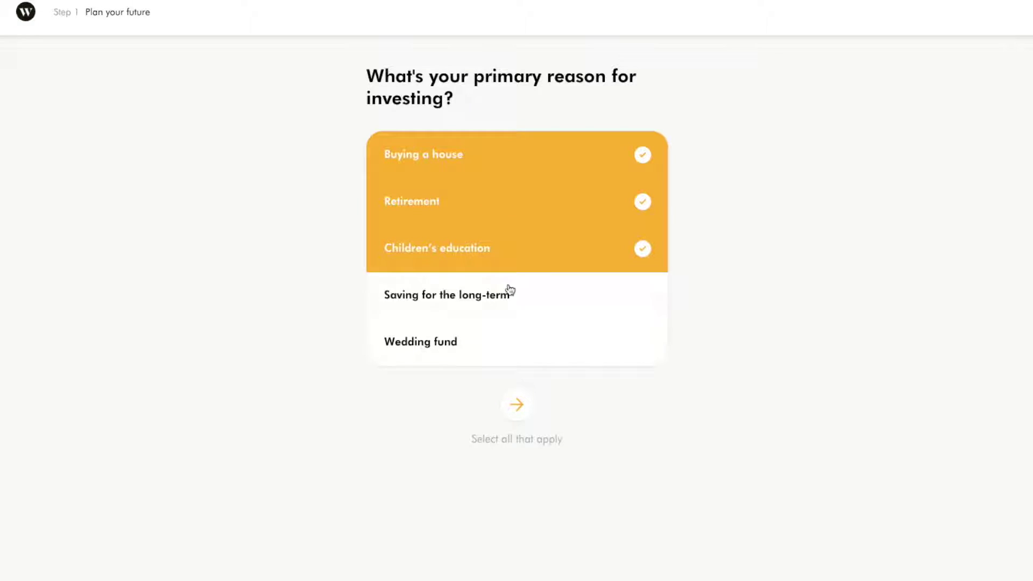
click(509, 291)
click(509, 344)
click(503, 310)
click(502, 335)
click(489, 246)
click(489, 154)
click(515, 406)
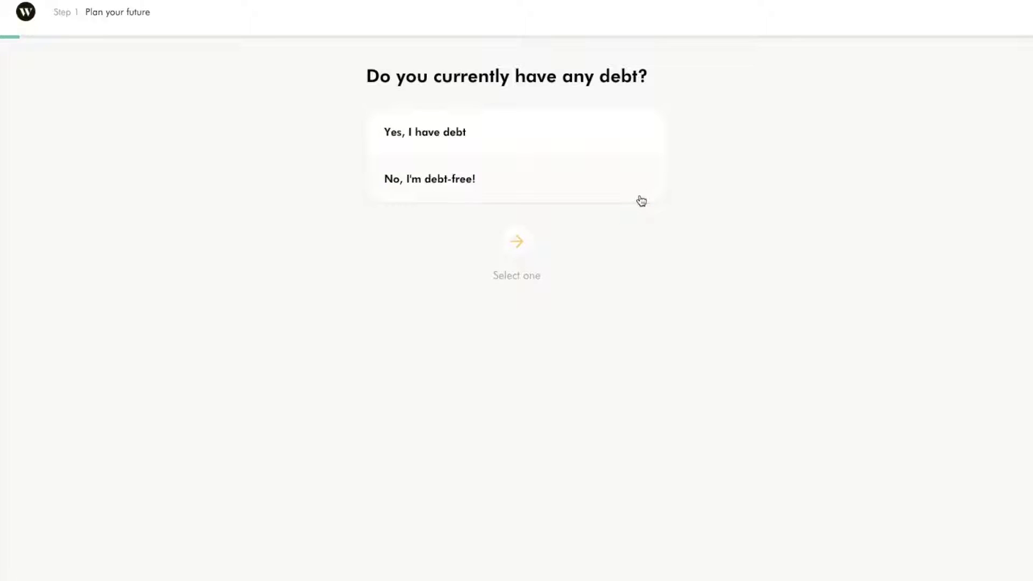
Answer that there is no debt and that an emergency fund exists.
click(638, 187)
click(525, 244)
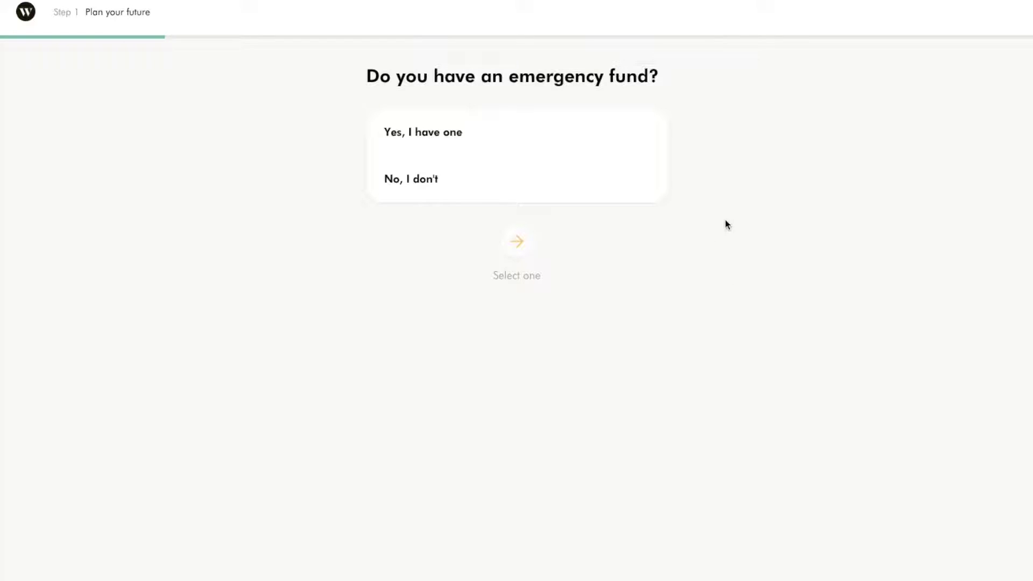
click(539, 135)
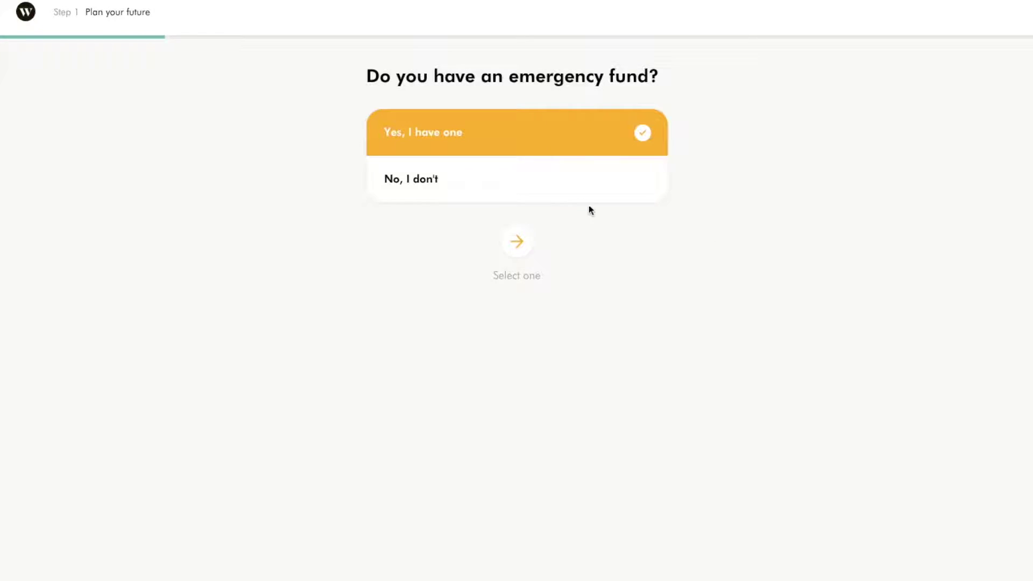
click(517, 243)
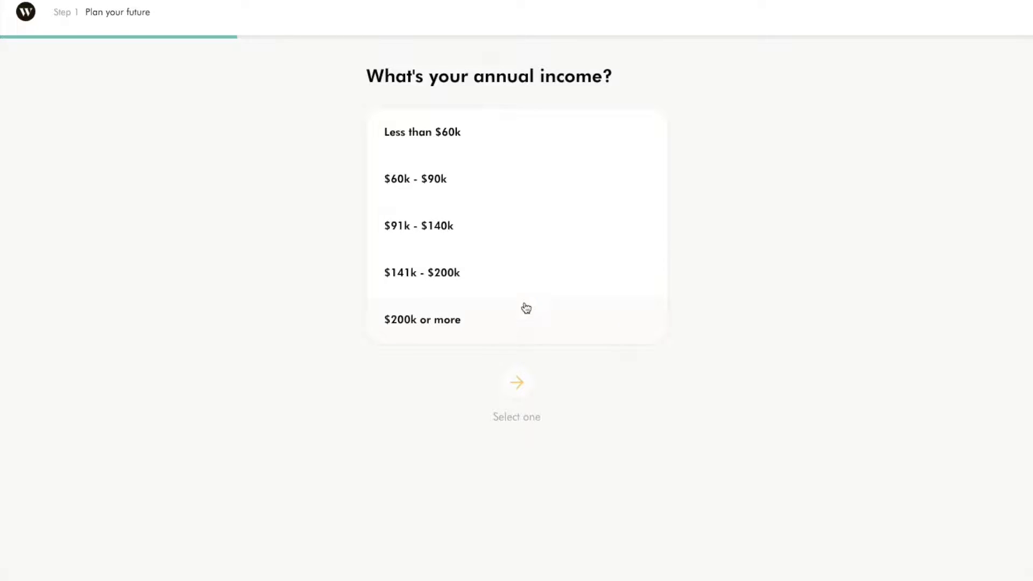
Give the annual income as less than $60k and the estimated net worth as $0 - $50k.
click(526, 135)
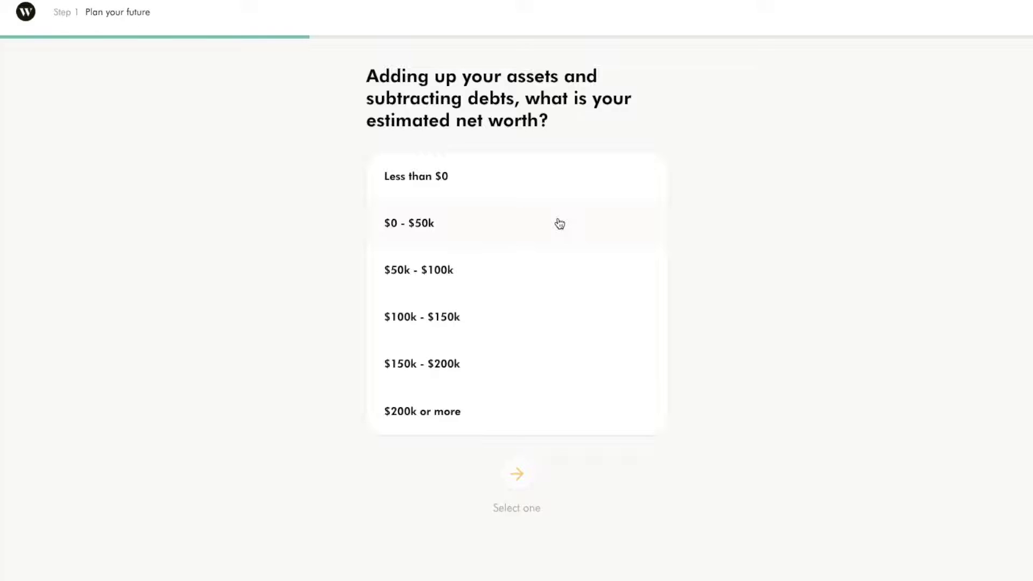
click(560, 223)
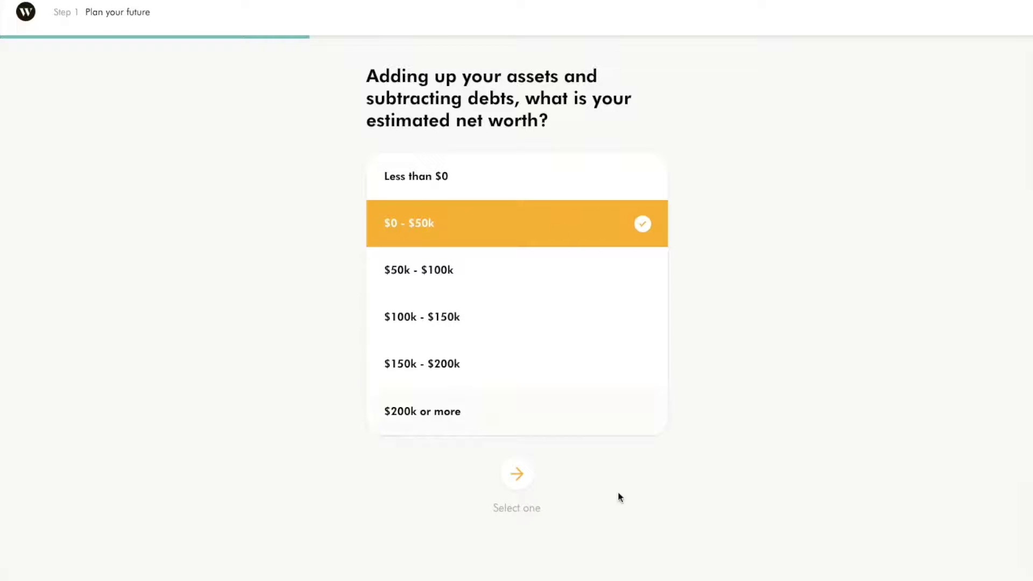
click(515, 480)
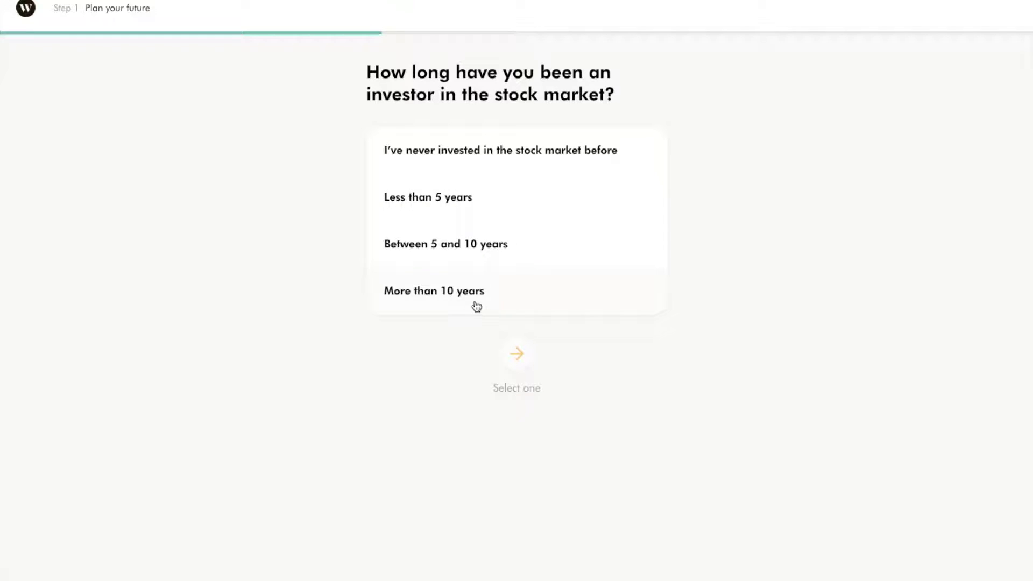
Answer never having invested in the stock market and describe the investor as new with no idea.
click(565, 149)
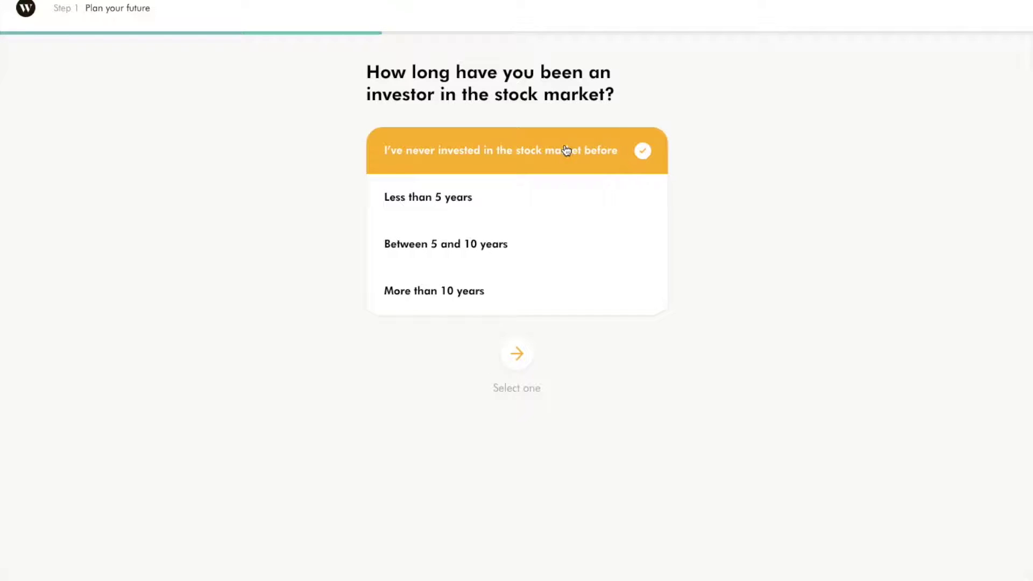
click(528, 355)
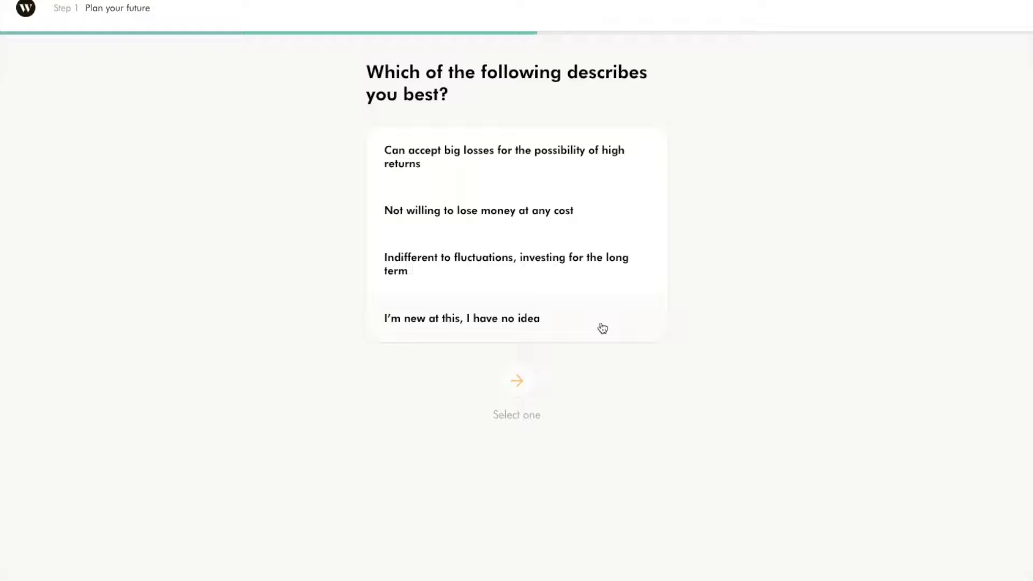
click(542, 330)
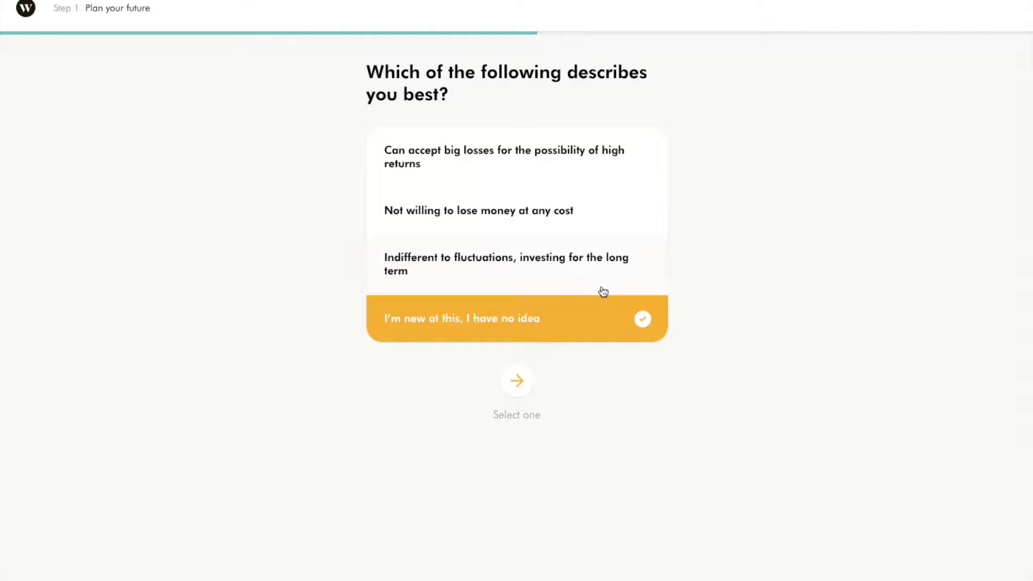
click(524, 379)
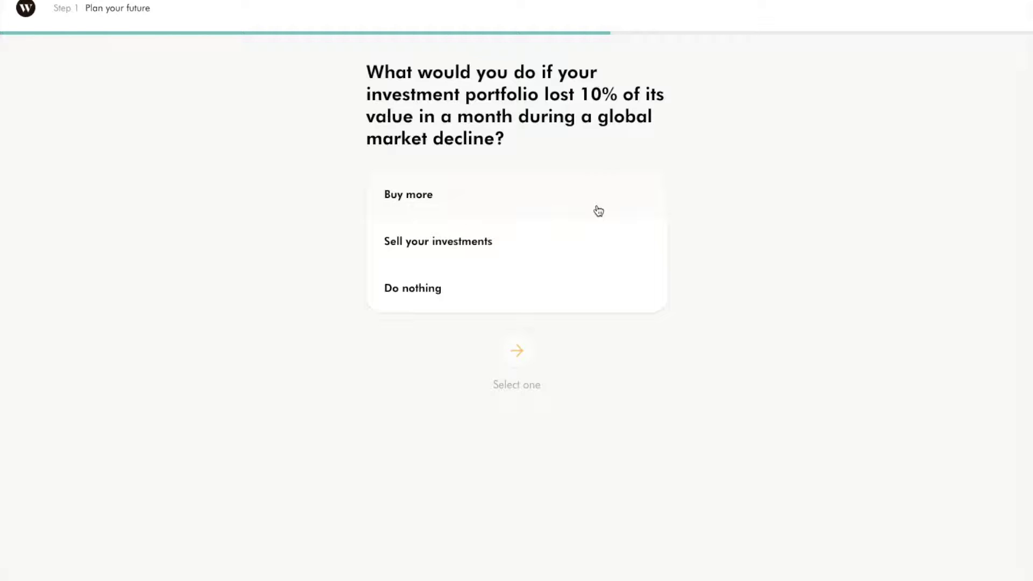
Choose to buy more after a 10% portfolio loss and answer not knowing what an ETF is.
click(597, 208)
click(521, 354)
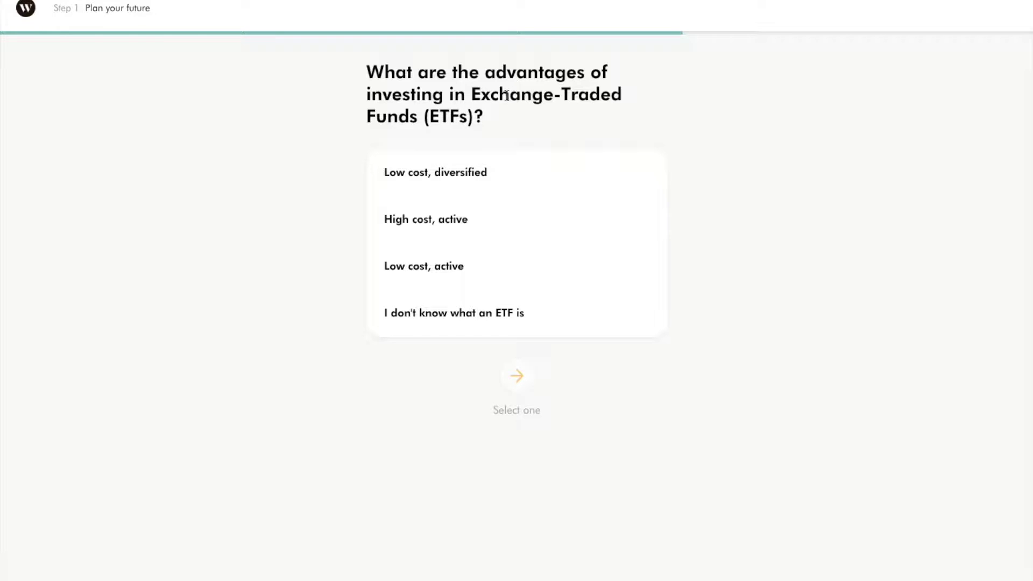
click(593, 327)
click(518, 377)
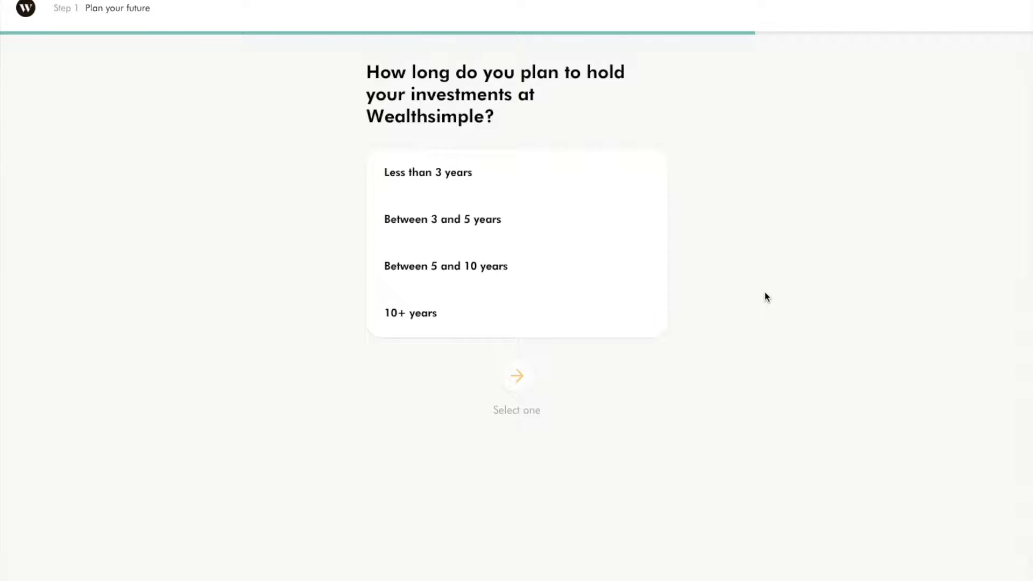
Set the planned holding period to 10+ years and decline the SRI portfolio with Not right now.
click(638, 330)
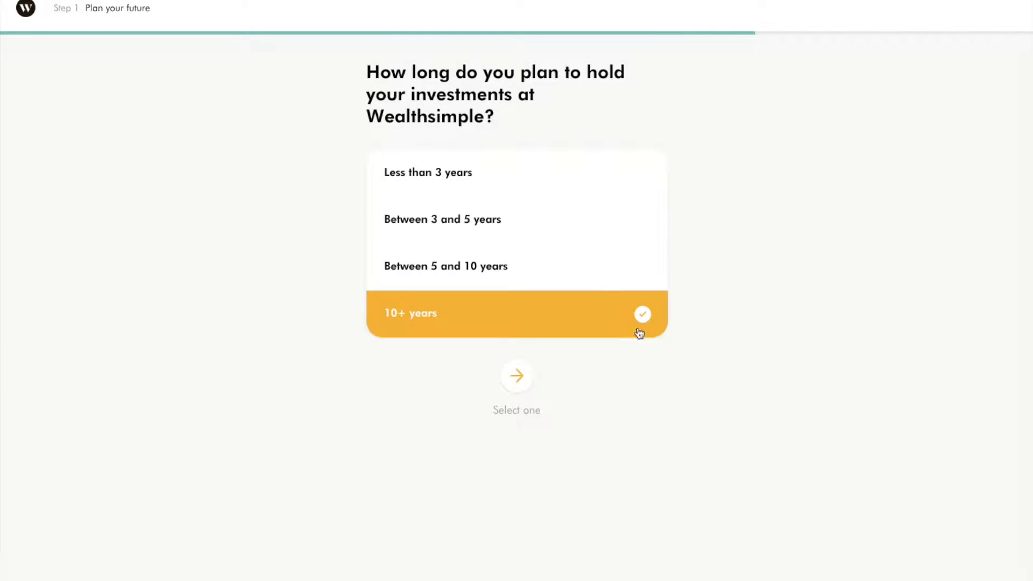
click(524, 374)
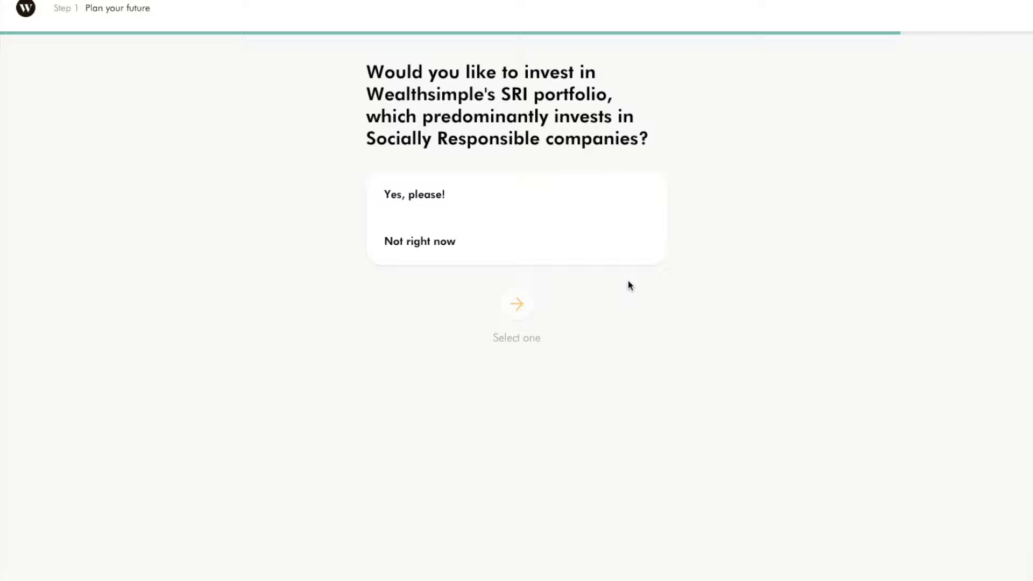
click(615, 260)
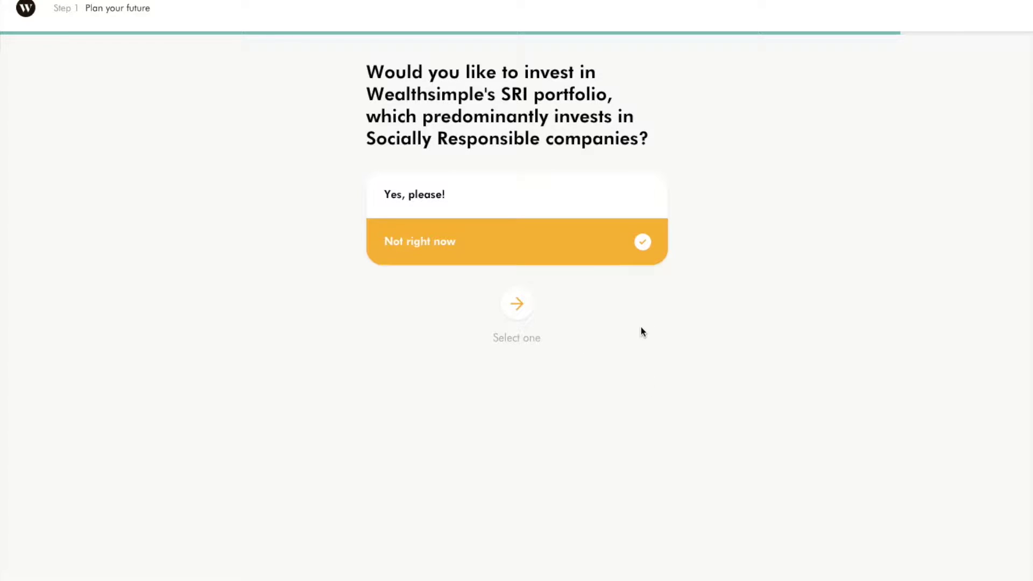
click(520, 305)
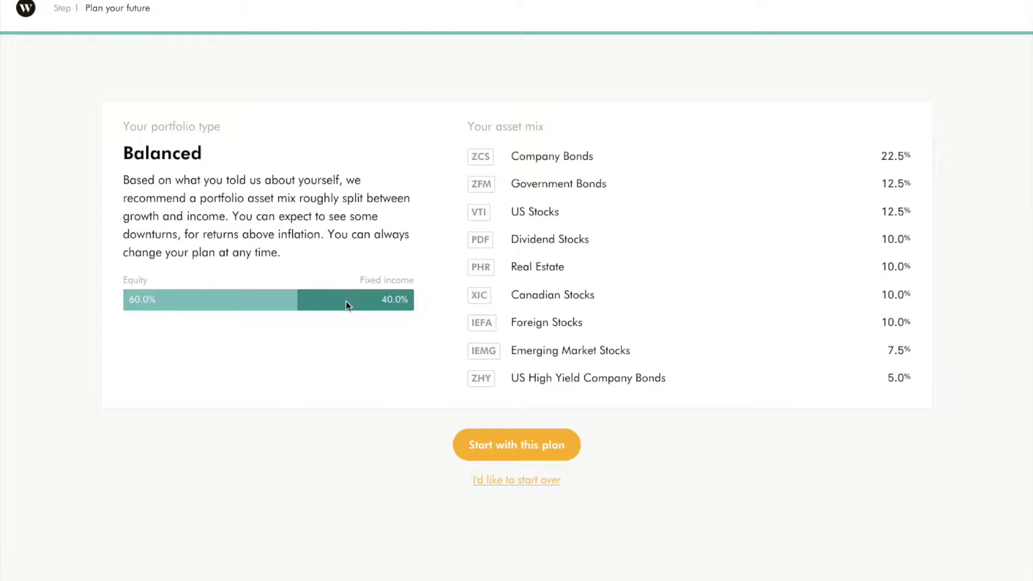
Read the descriptions of Company Bonds, Government Bonds and US Stocks in the recommended asset mix.
click(480, 157)
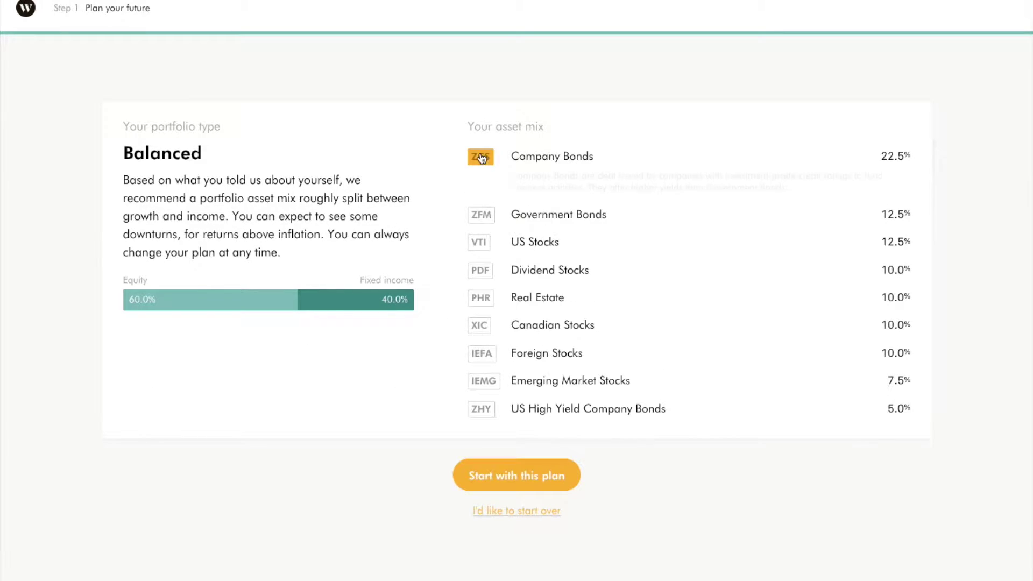
click(478, 214)
click(479, 242)
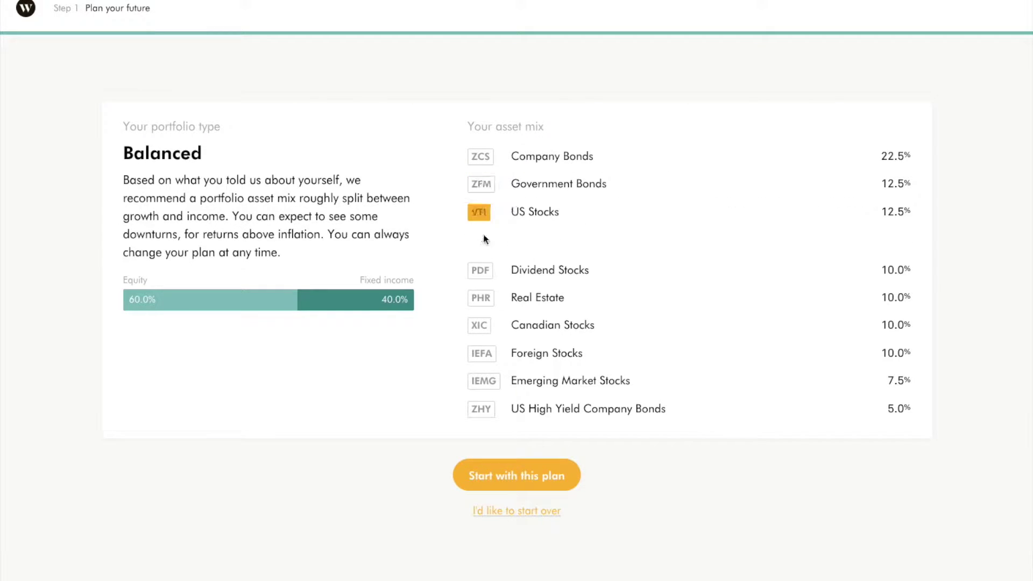
scroll(382, 309, up, 1)
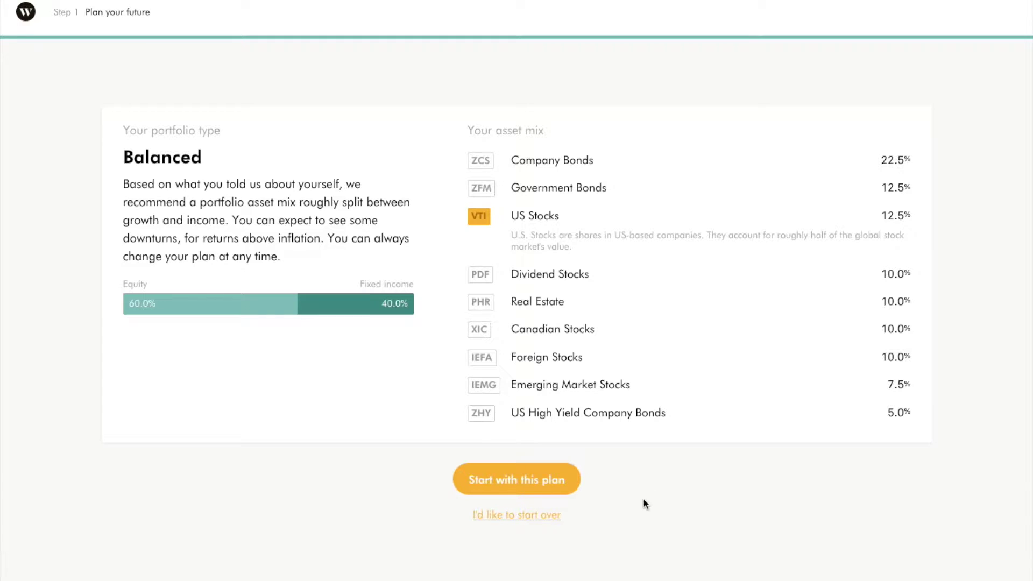
Accept the recommended Balanced plan and enter the account holder's first name in the sign-up form.
click(526, 479)
click(417, 241)
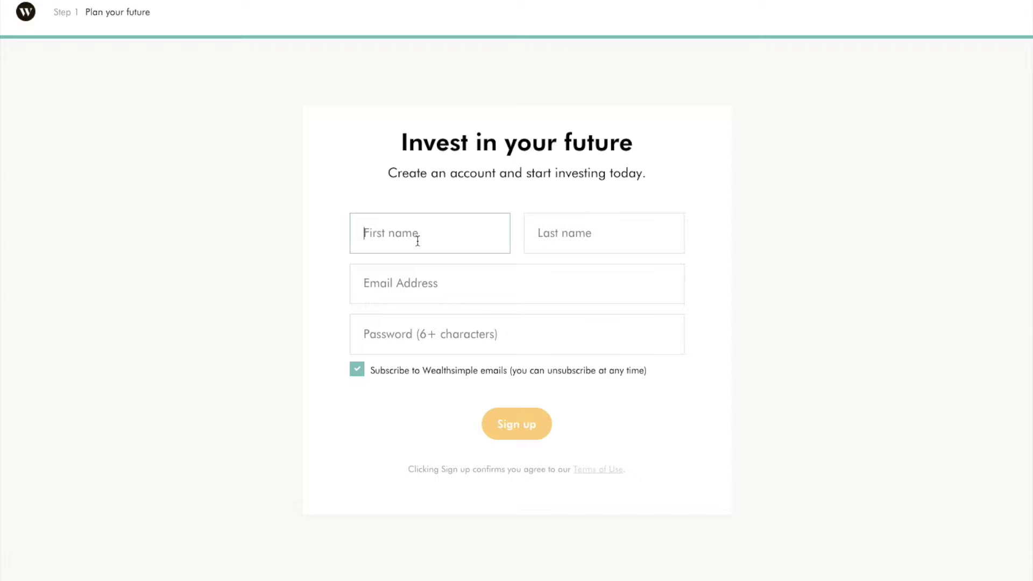
text(Andrew)
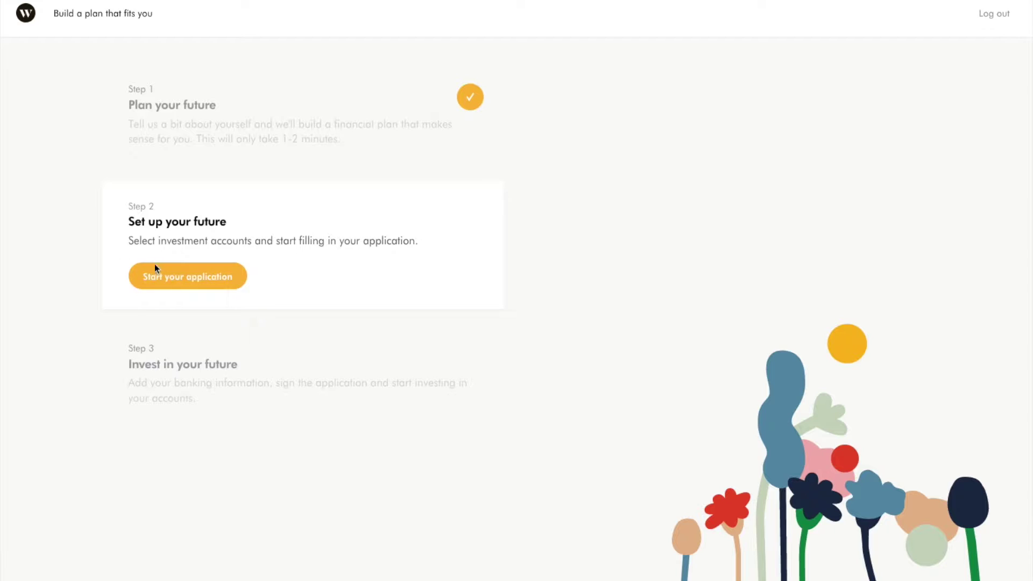
Start the Set up your future application and review the account types on offer.
click(175, 279)
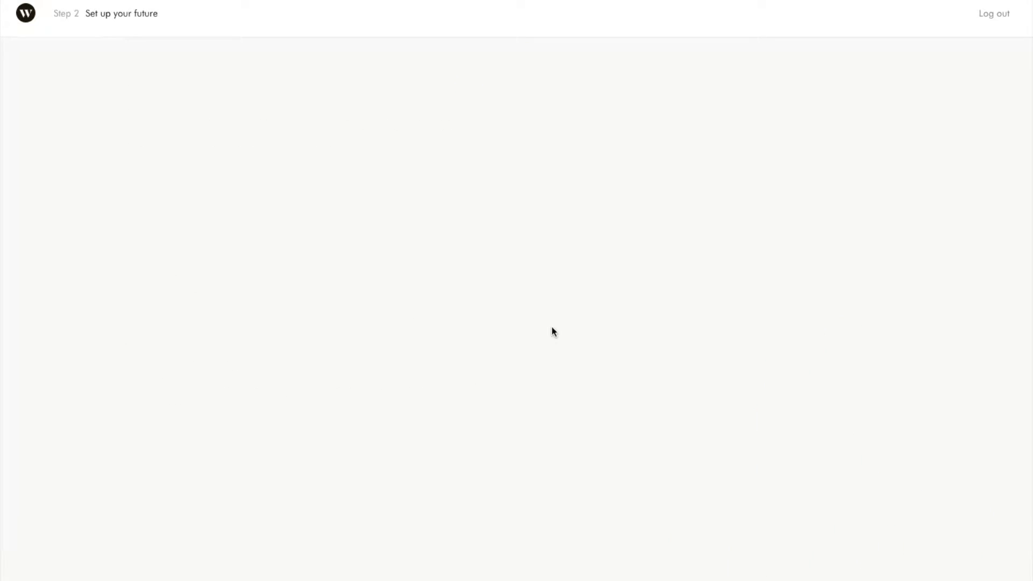
scroll(553, 332, down, 1)
scroll(552, 327, down, 5)
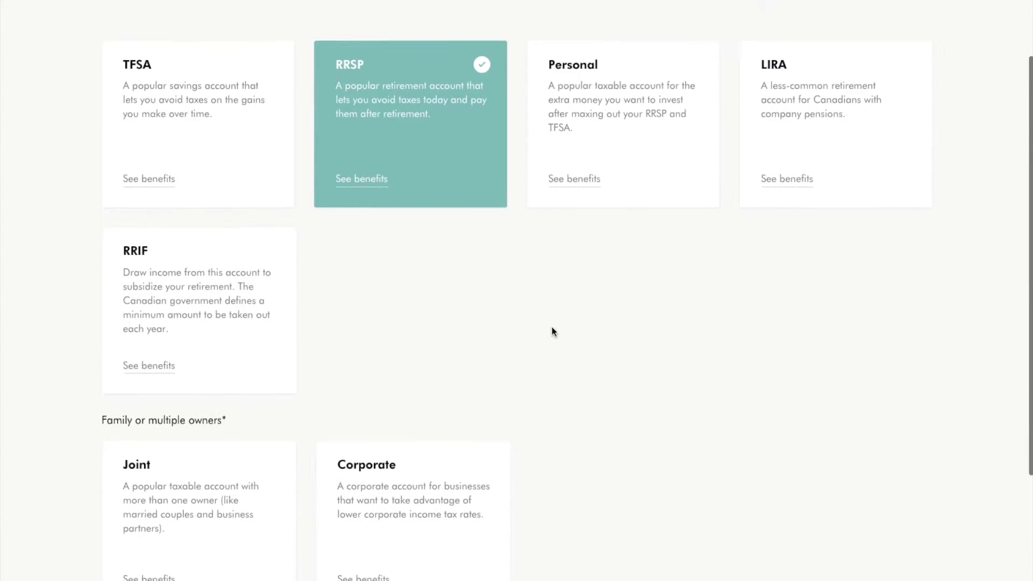
scroll(552, 327, up, 5)
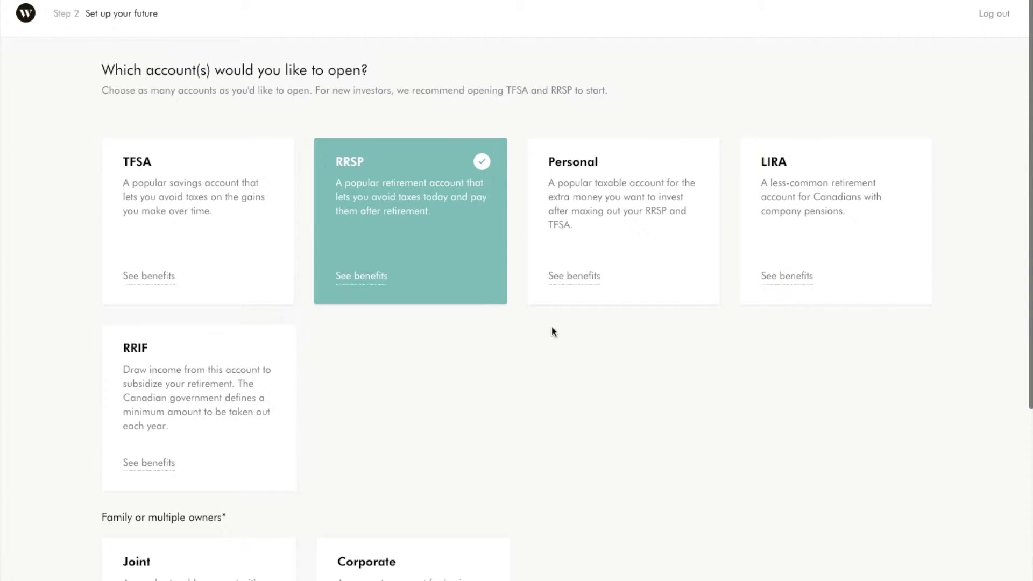
Select the TFSA, Personal, LIRA, RRIF, Joint and Corporate accounts in addition to RRSP.
click(162, 251)
click(382, 226)
click(383, 228)
click(603, 224)
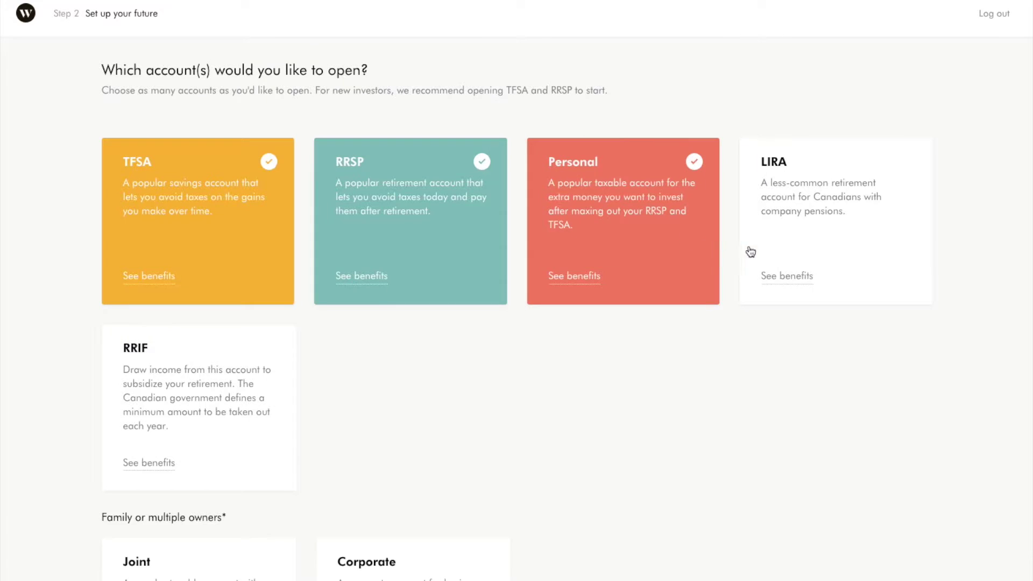
click(832, 249)
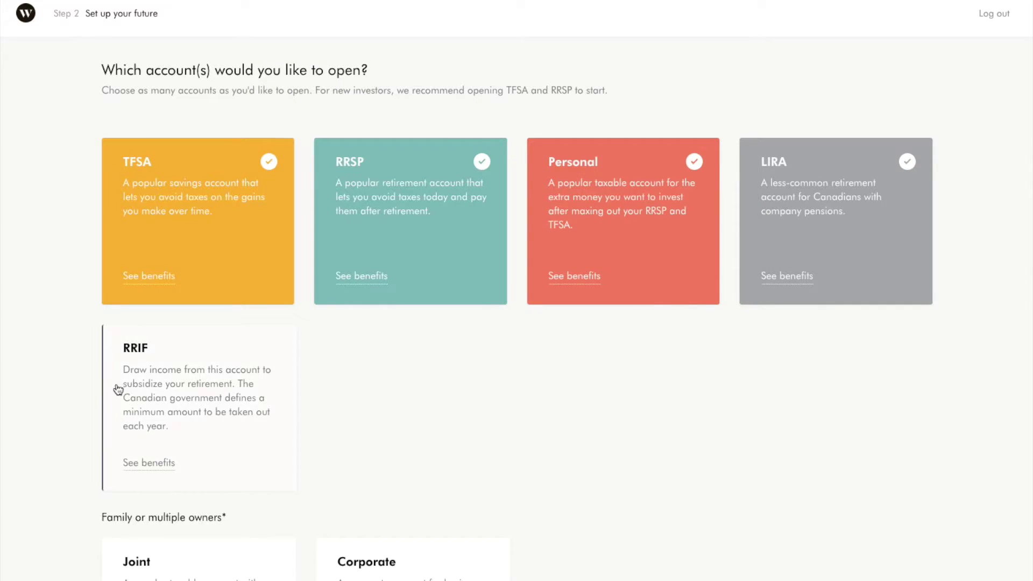
click(219, 397)
scroll(464, 387, down, 5)
click(397, 316)
scroll(518, 310, up, 5)
scroll(537, 363, down, 3)
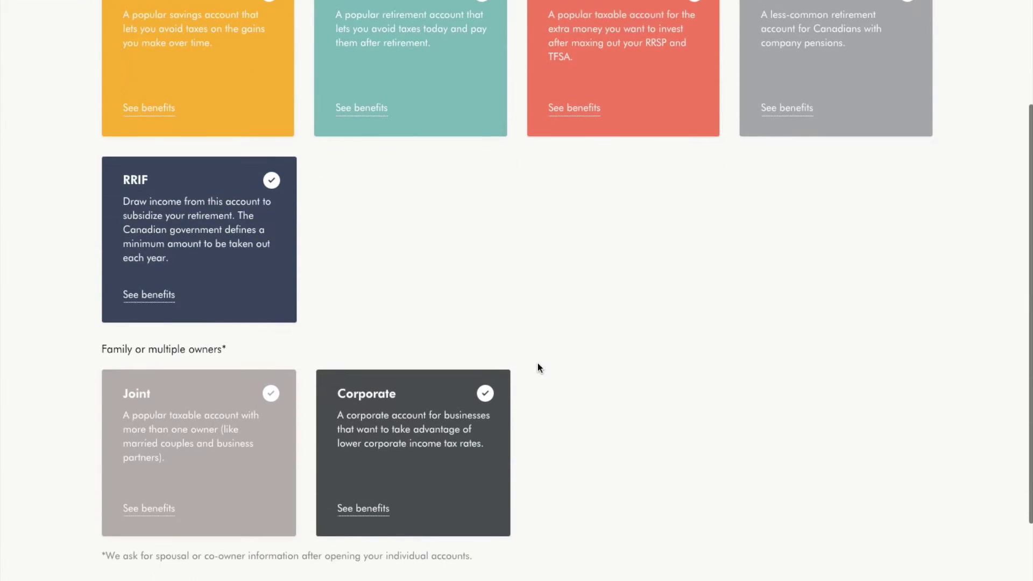
Deselect the Corporate, Joint, RRIF, TFSA, Personal and LIRA accounts, keeping only RRSP.
click(380, 419)
click(235, 416)
scroll(362, 276, up, 3)
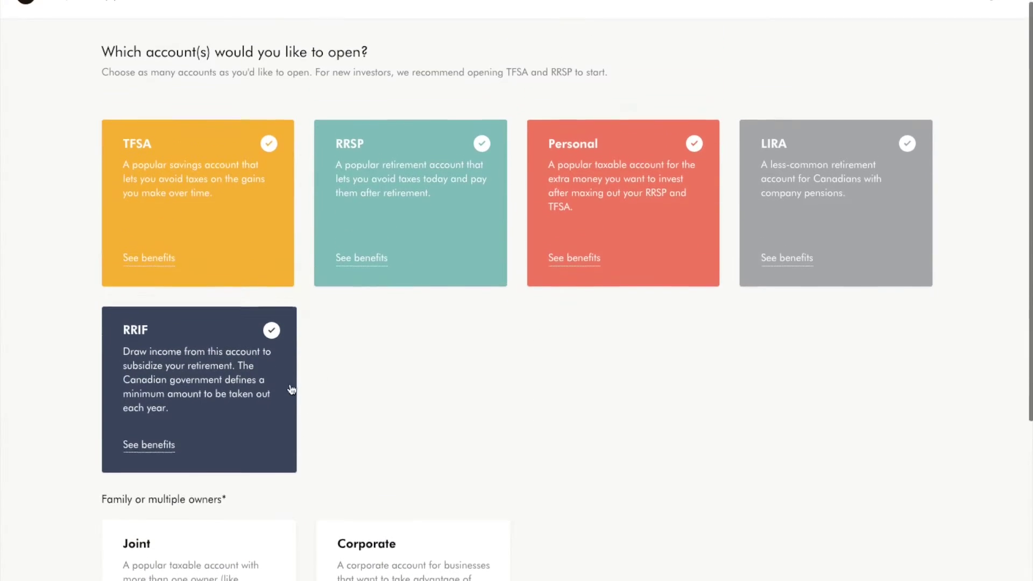
click(206, 392)
click(167, 244)
click(530, 272)
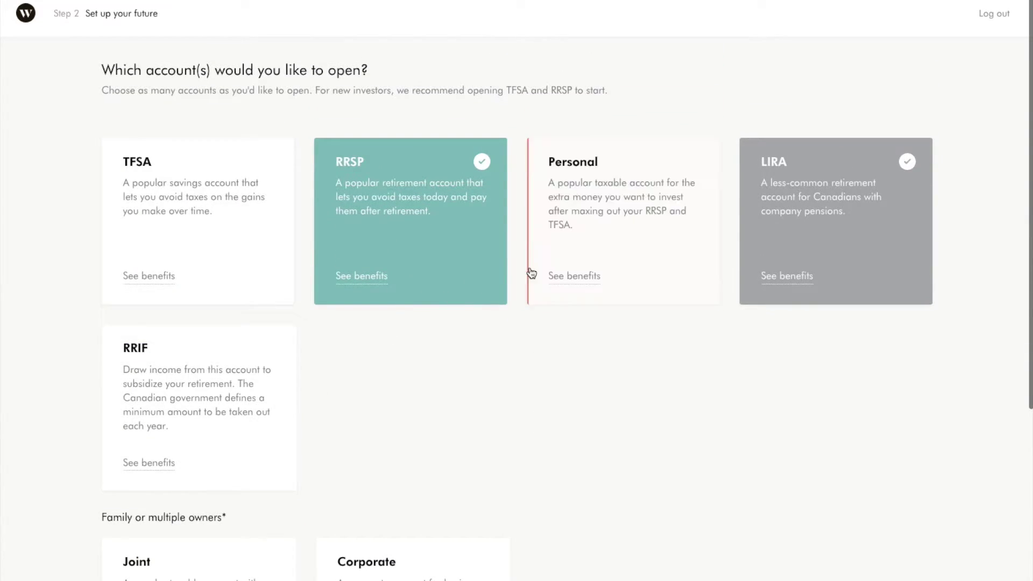
click(857, 270)
Submit the account selection with RRSP as the account to open.
scroll(770, 367, down, 1)
scroll(769, 366, down, 5)
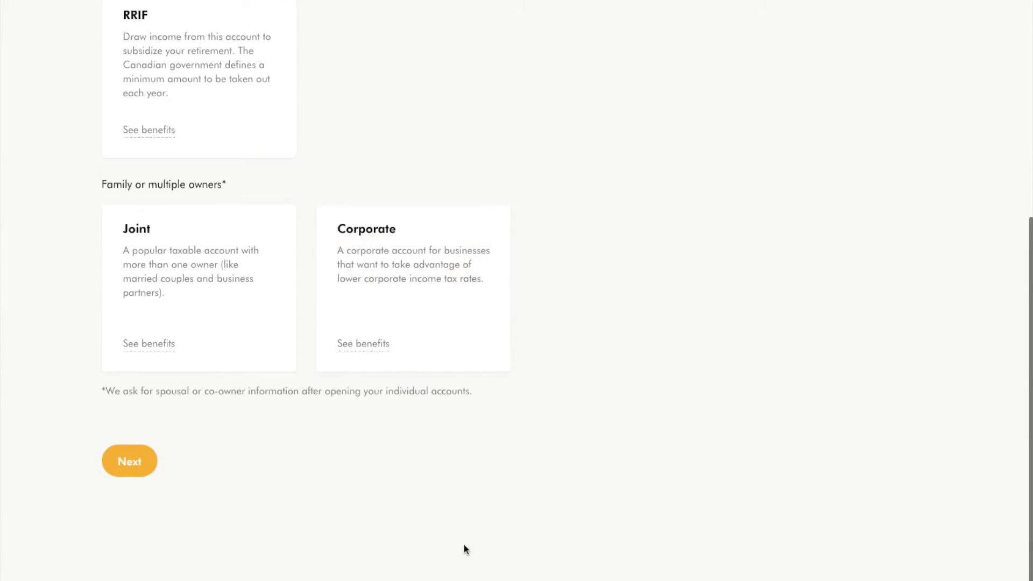
click(142, 463)
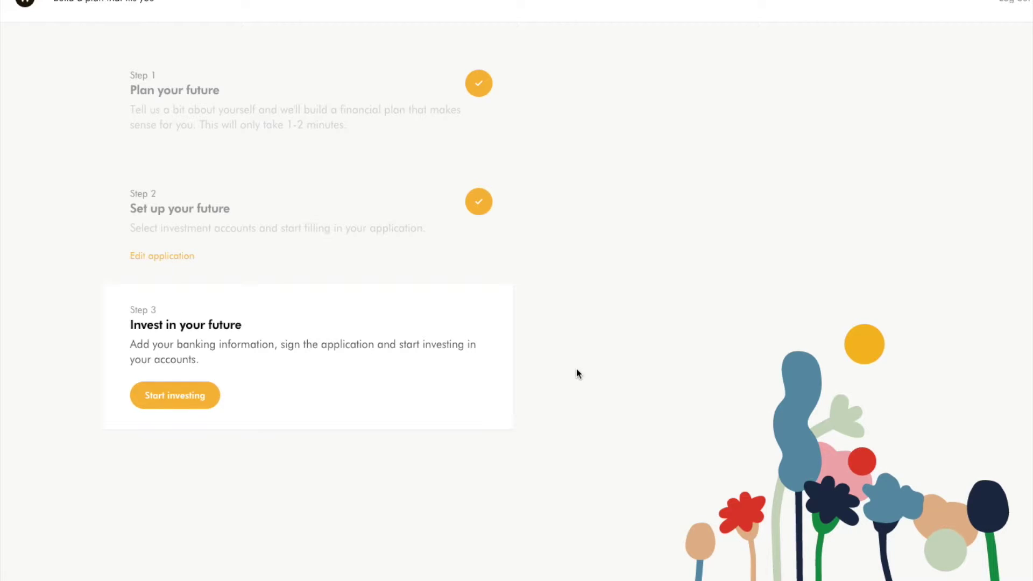
Start the Invest in your future stage and begin a bank search for funding the account.
click(188, 397)
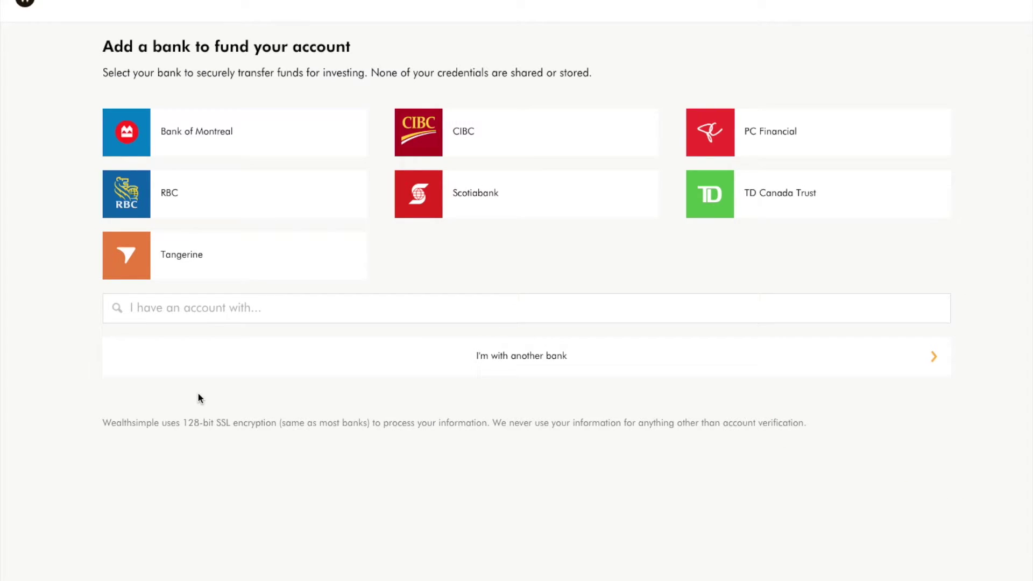
click(223, 301)
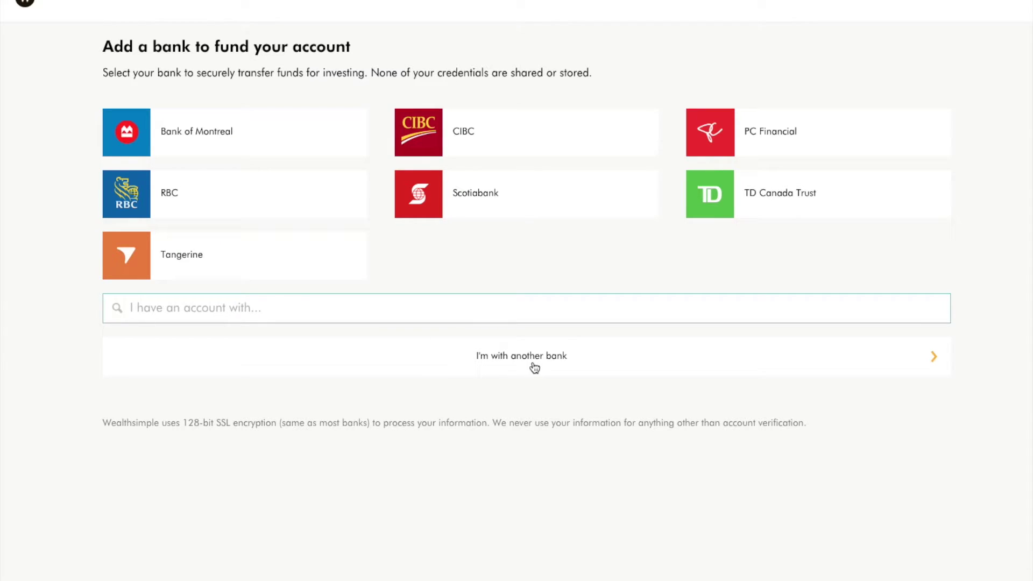